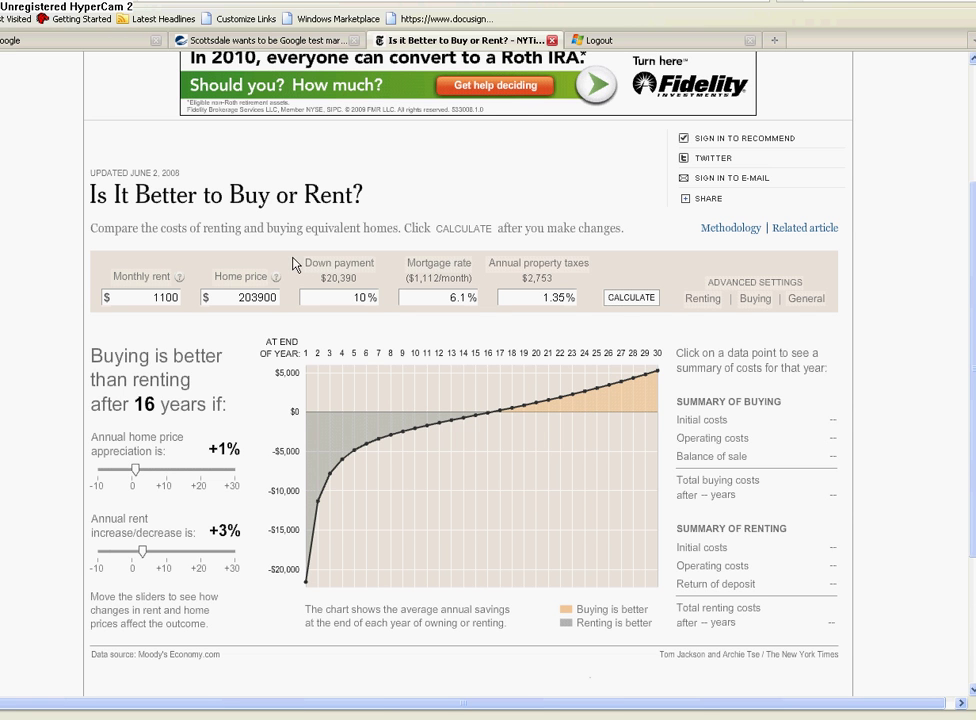
Step: Set the home price to $250000 and the monthly rent to $1500 in the buy-or-rent calculator
double_click(236, 294)
text(250)
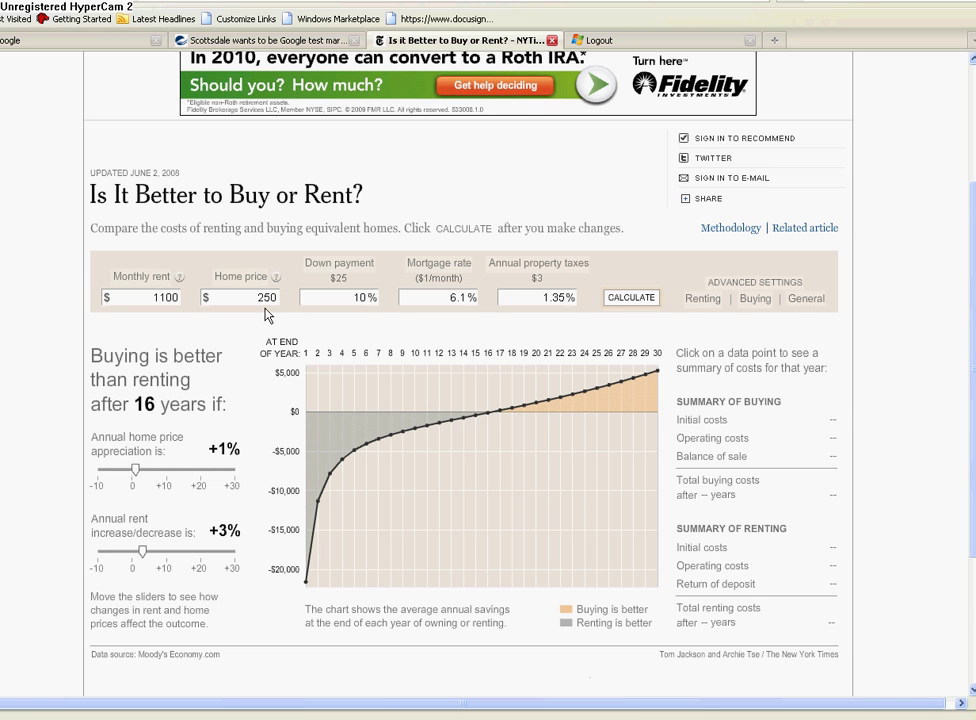
text(000)
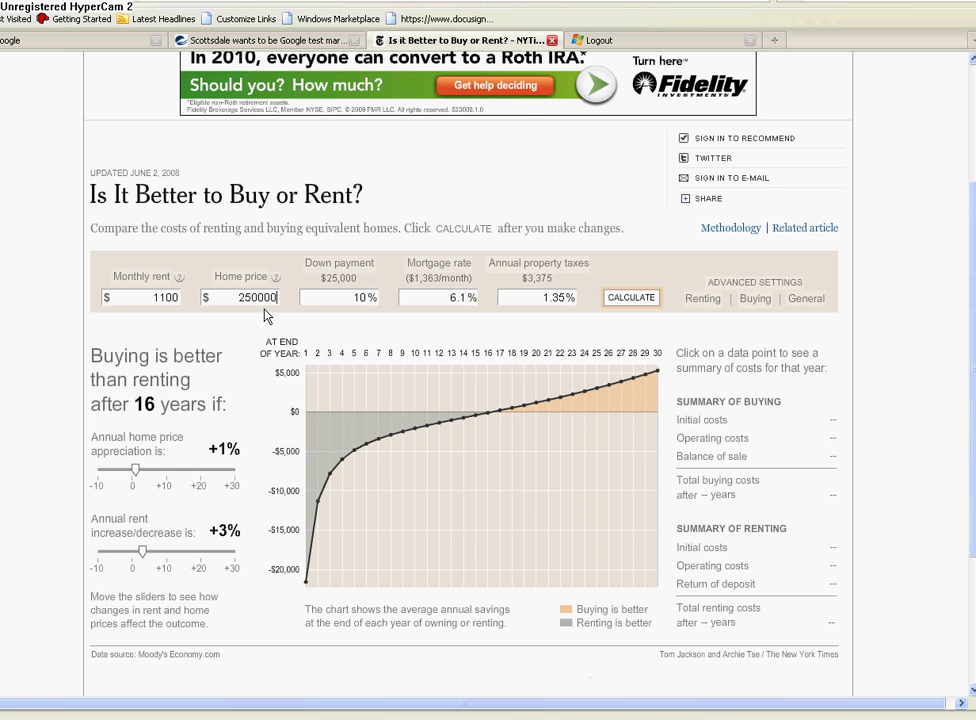
drag(155, 297, 190, 306)
text(500)
Step: Set the mortgage rate to 5.0%
drag(457, 297, 473, 297)
key(BackSpace)
key(BackSpace)
text(0)
text(5)
text(.)
Step: Set the annual property tax rate to .835%
key(Tab)
text(.8)
key(BackSpace)
key(Delete)
key(Delete)
text(.8)
click(640, 299)
Step: Review the advanced renting settings and set the condo fee/common charge to $10 in the advanced buying settings
click(705, 301)
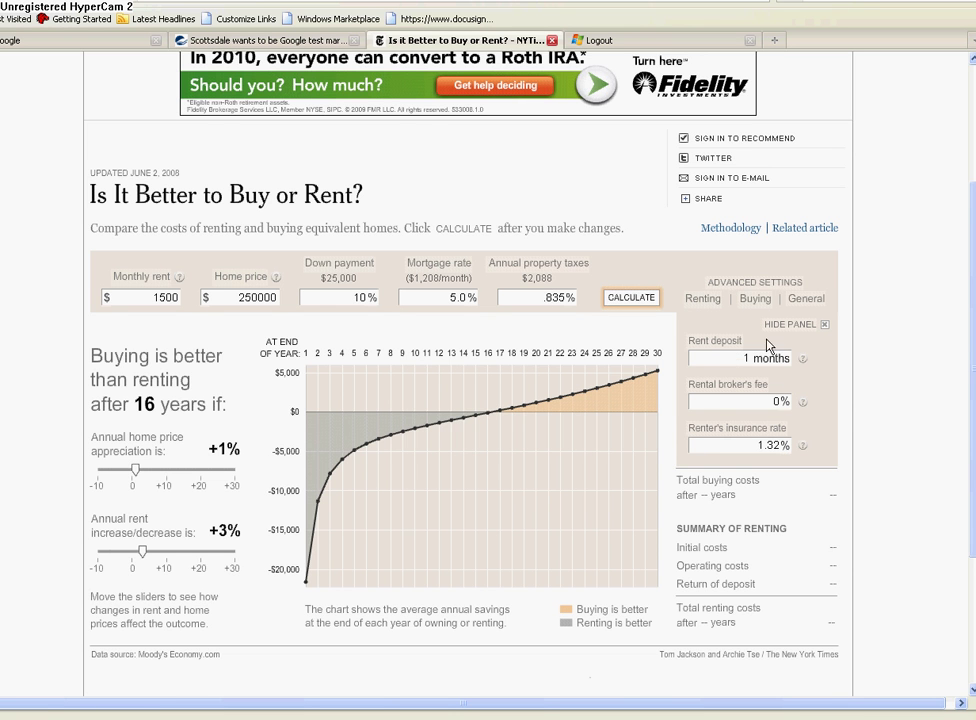
click(754, 299)
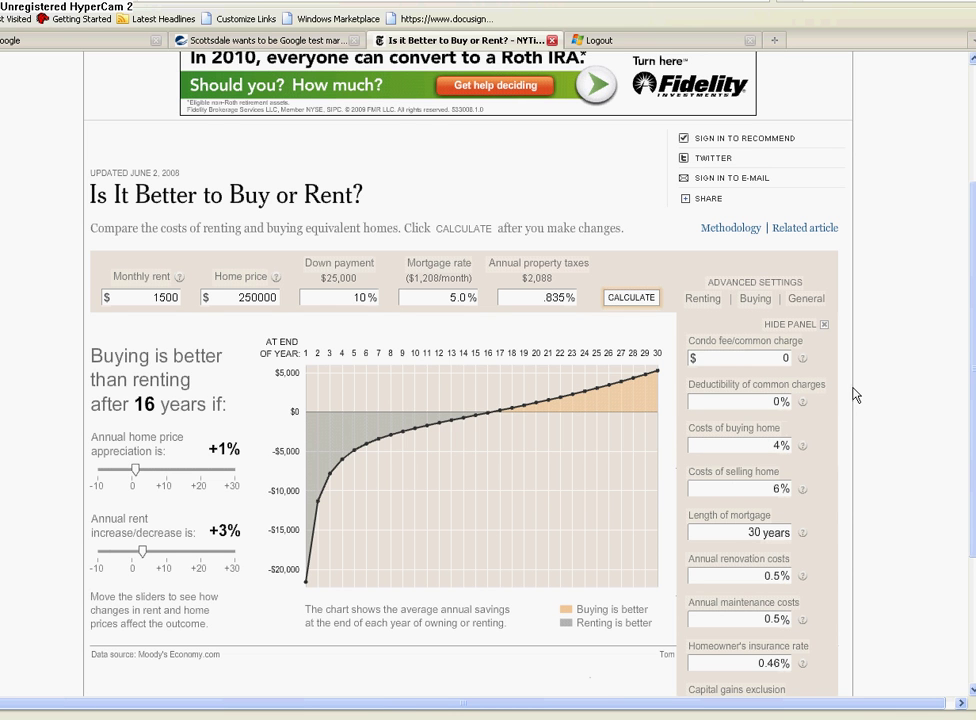
scroll(855, 395, down, 2)
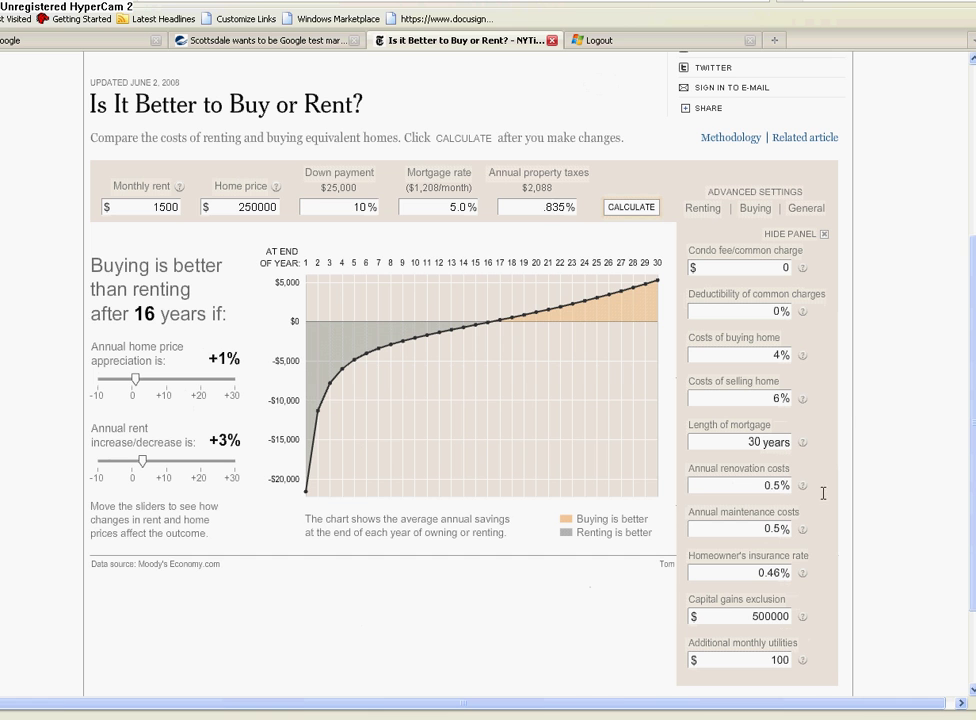
click(767, 268)
text(10)
key(Delete)
Step: In the general advanced settings, set the rate of return on investments to 2.0% and the income tax rate to 30%, and recalculate the comparison
click(808, 211)
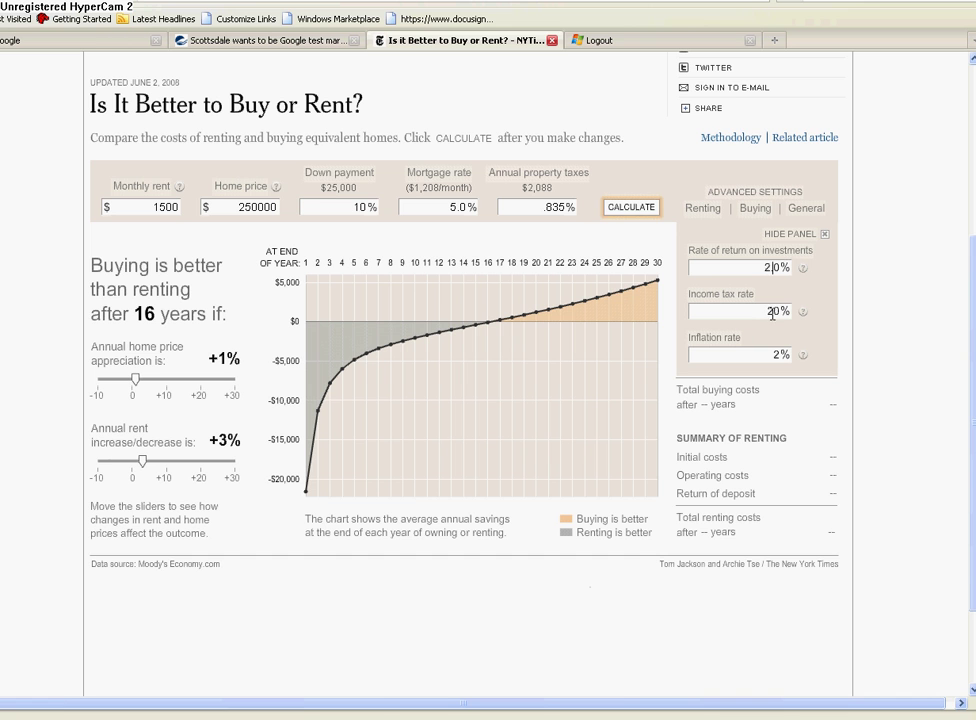
click(771, 314)
key(BackSpace)
text(3)
click(782, 358)
click(645, 210)
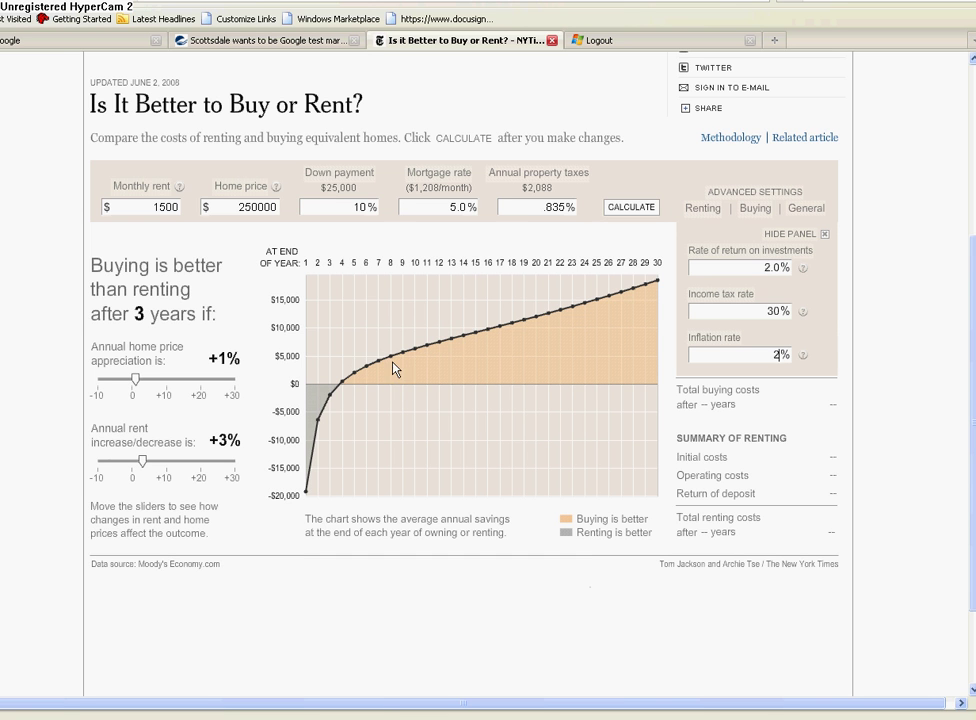
Step: Set both the annual home price appreciation and the annual rent increase/decrease to 0% and recalculate the comparison
mouse_move(395, 364)
drag(137, 384, 135, 386)
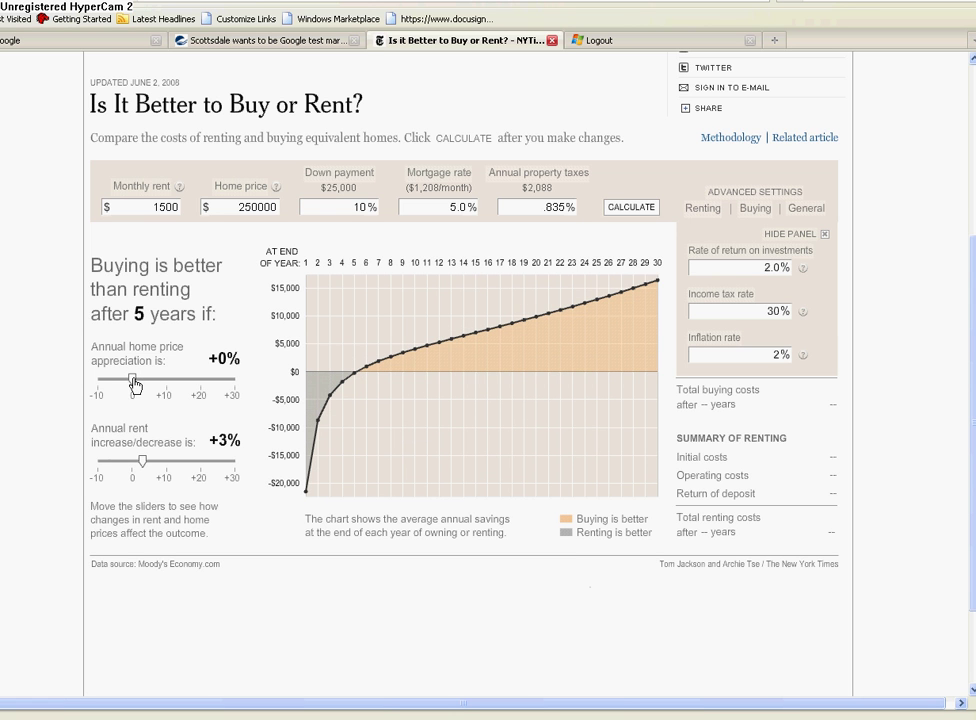
drag(143, 462, 133, 466)
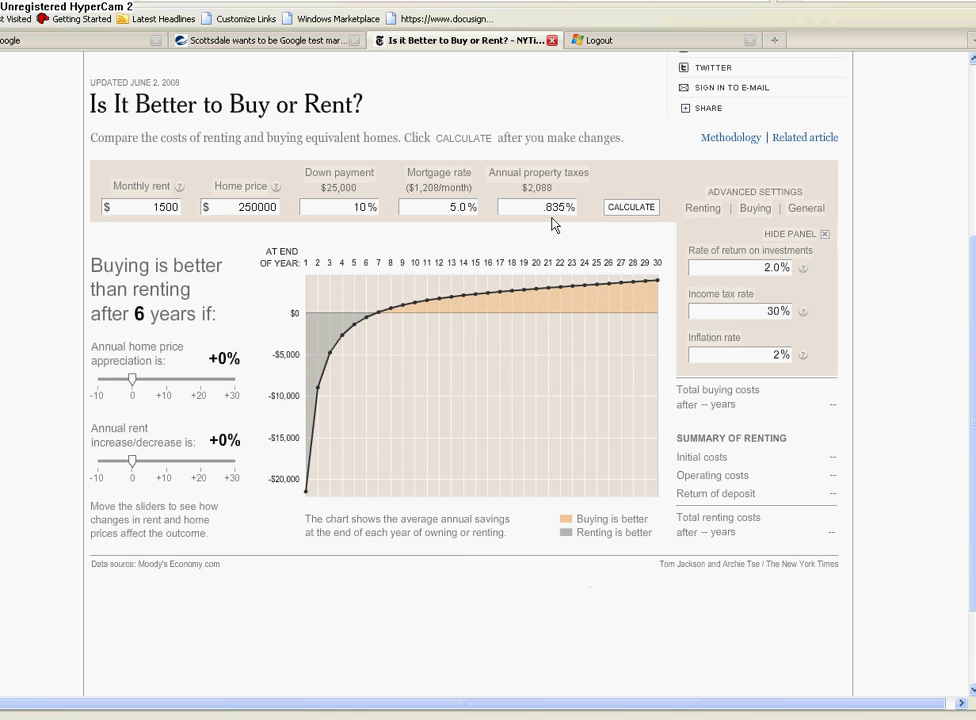
click(632, 209)
Step: Try an annual home price appreciation of -3%, and settle on -1%
mouse_move(418, 312)
drag(133, 387, 124, 384)
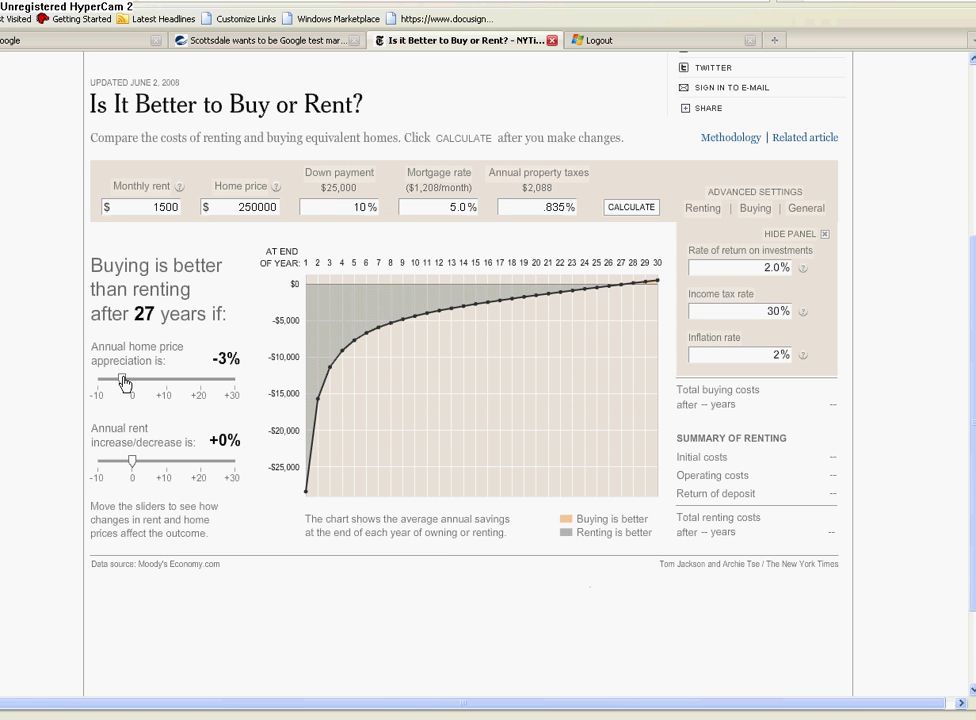
drag(124, 383, 129, 381)
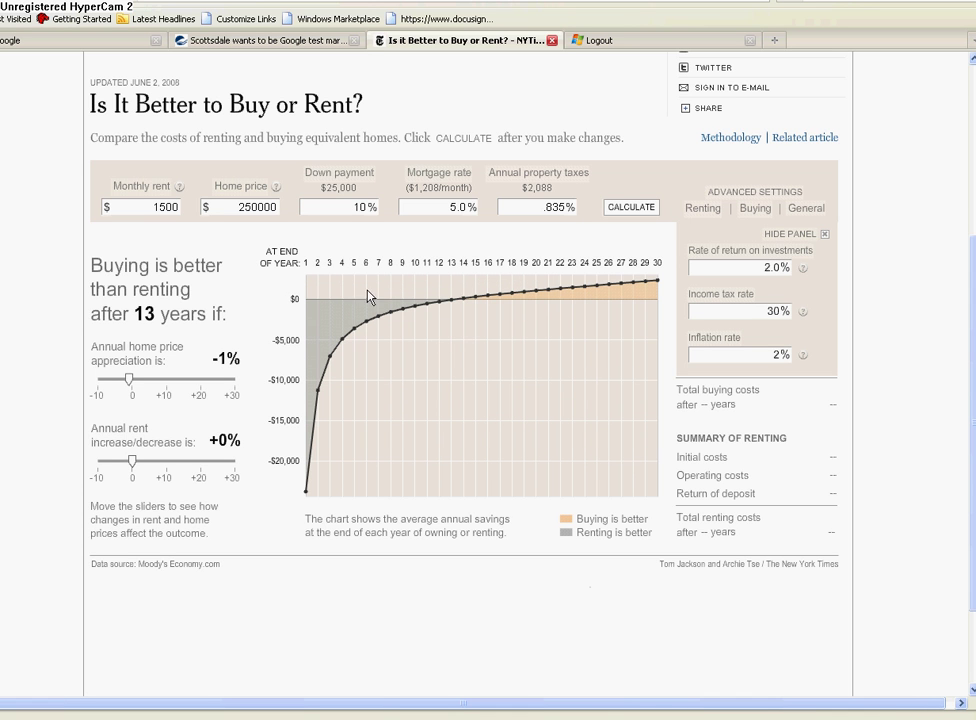